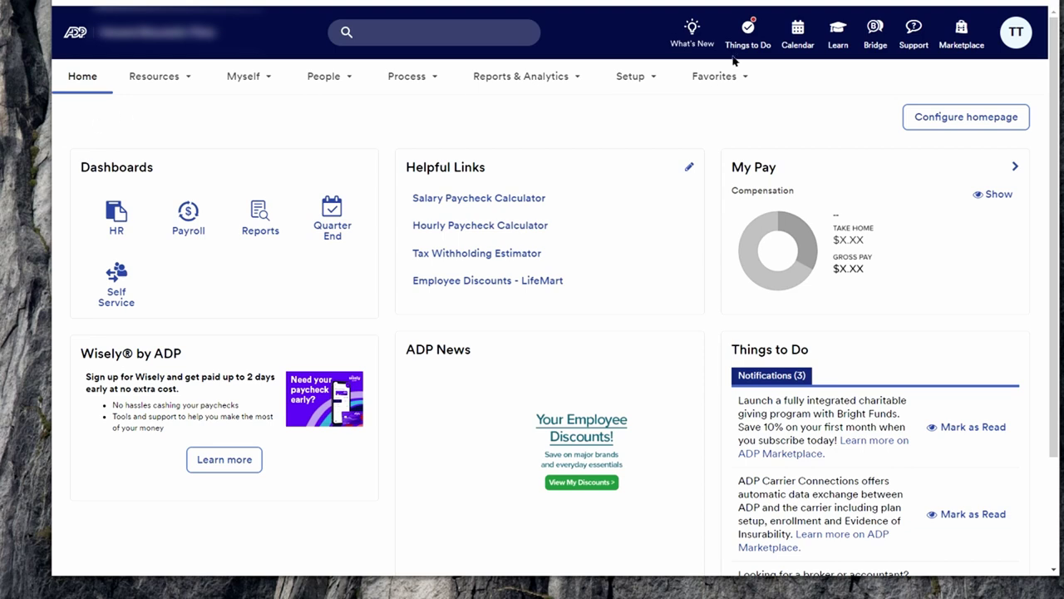
# Go from the Reports Dashboard into the G/L Interface's Create G/L File form.
pyautogui.moveTo(533, 76)
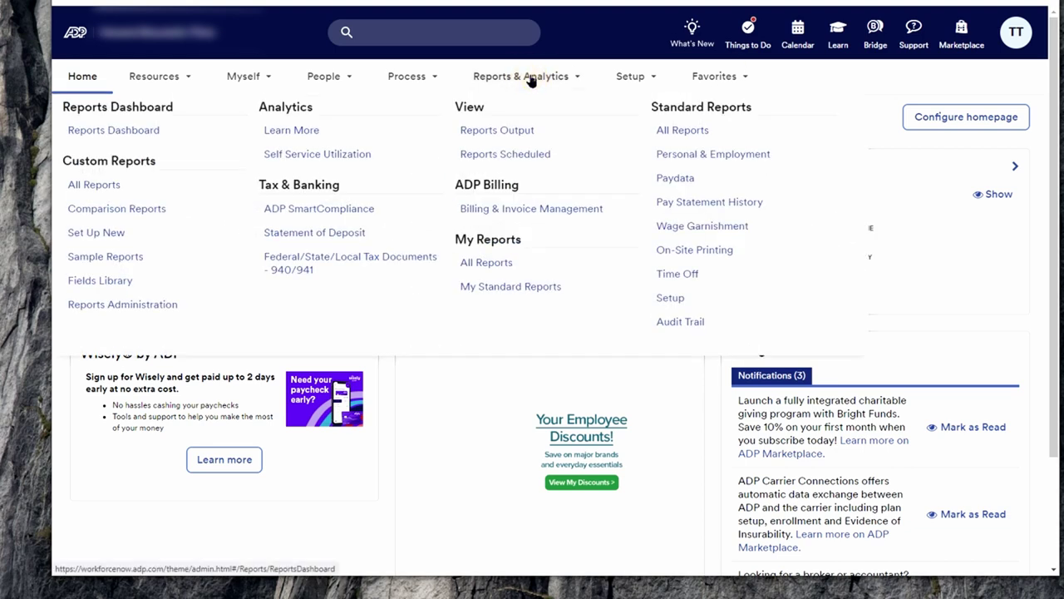
pyautogui.click(117, 133)
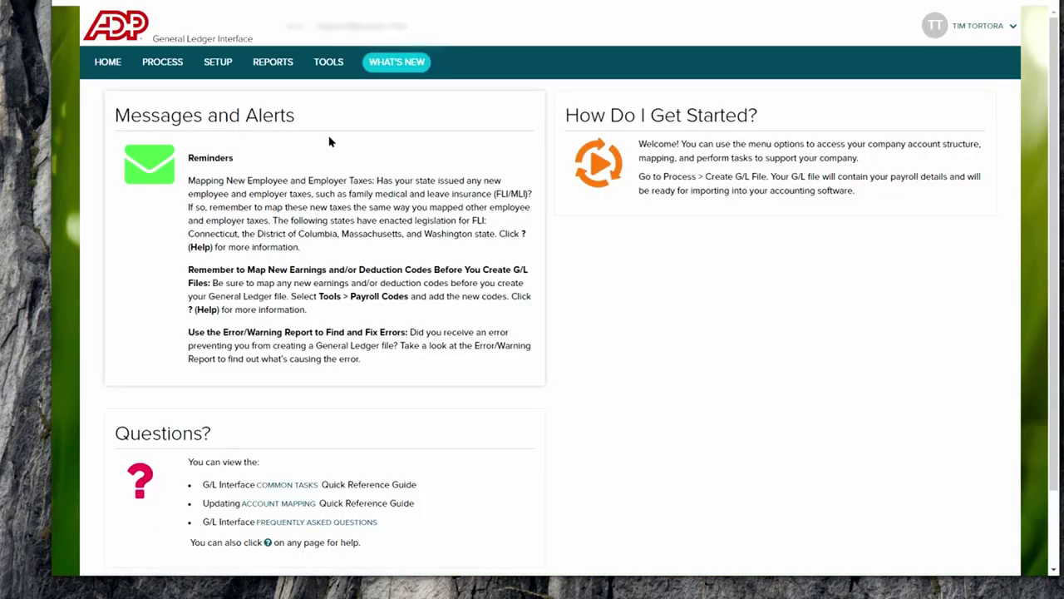
pyautogui.click(154, 63)
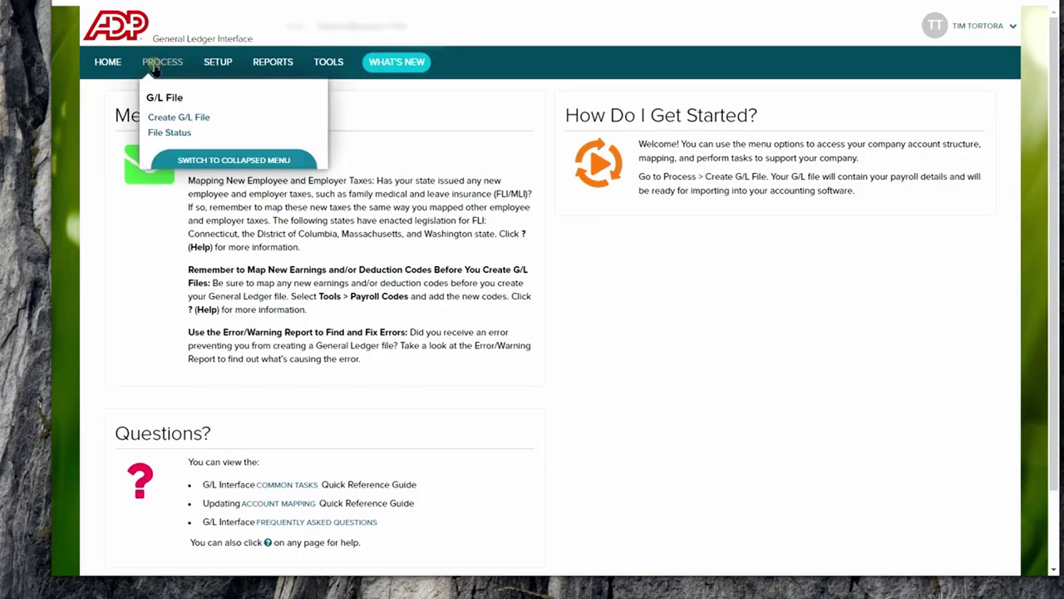
pyautogui.click(155, 123)
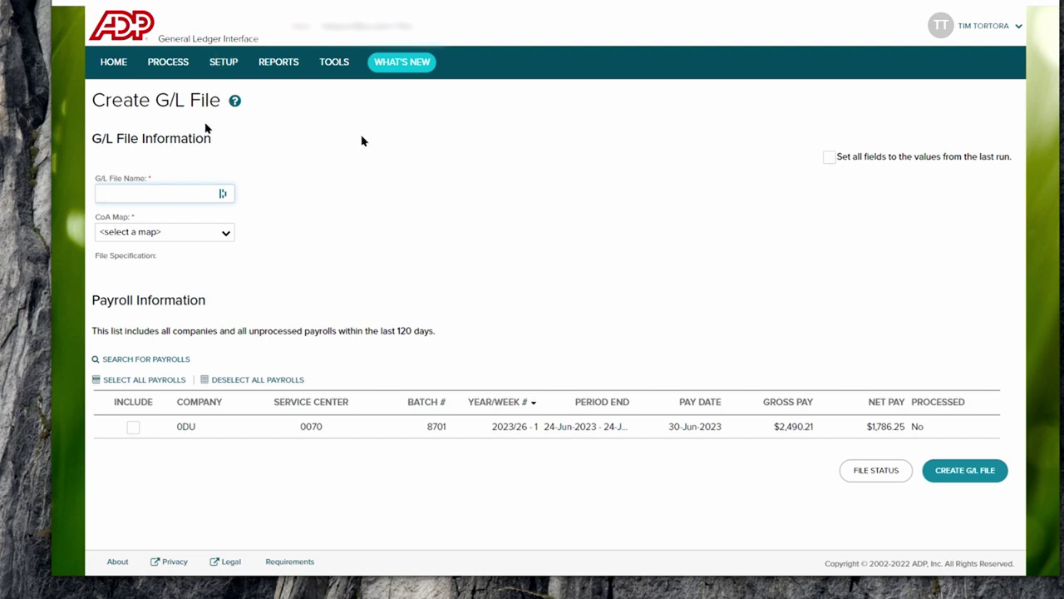
pyautogui.click(179, 65)
# Copy 'PE 23-06-10 8003.csv' from File Status and return to the Create G/L File form.
pyautogui.click(176, 135)
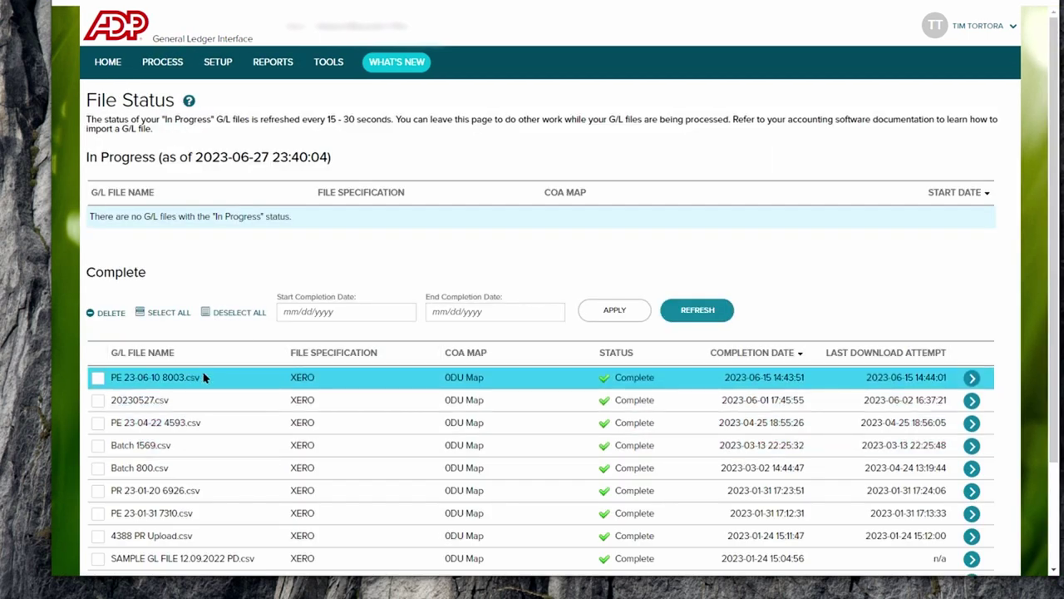
pyautogui.moveTo(202, 379); pyautogui.dragTo(98, 383)
pyautogui.hotkey('ctrl', 'c')
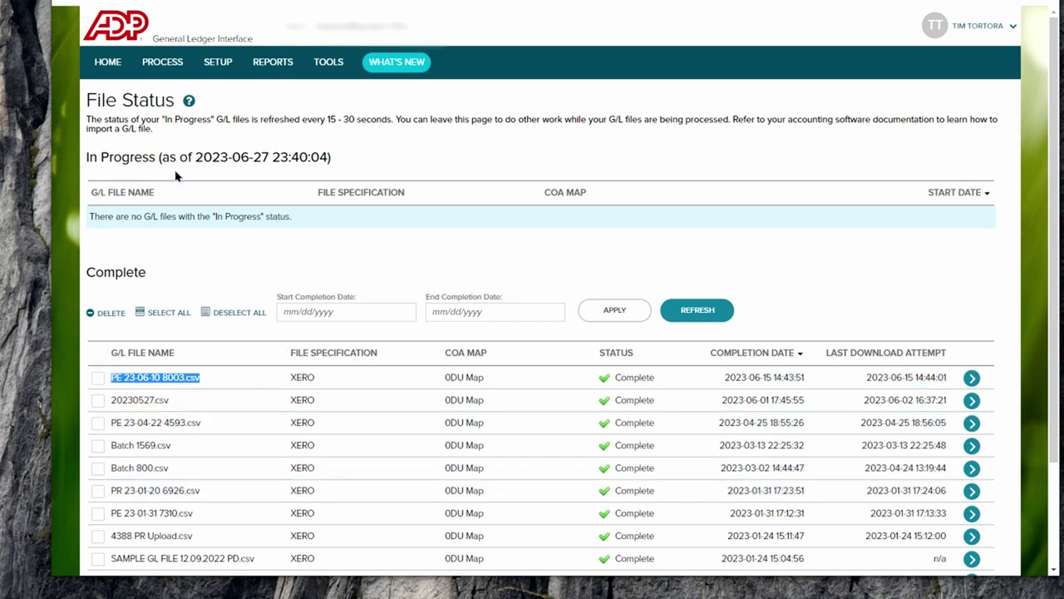
pyautogui.click(161, 74)
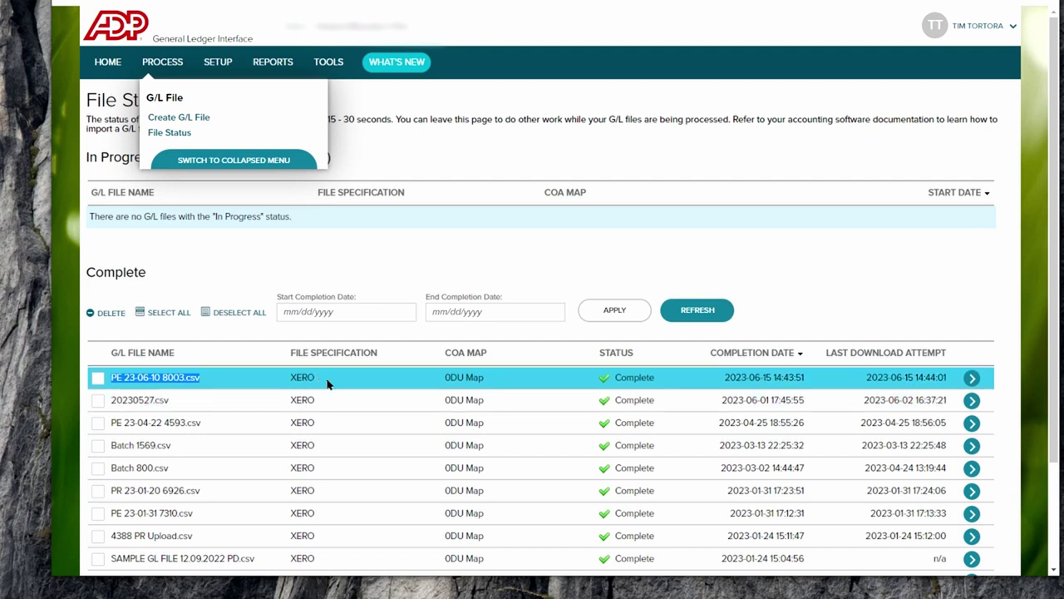
pyautogui.click(163, 118)
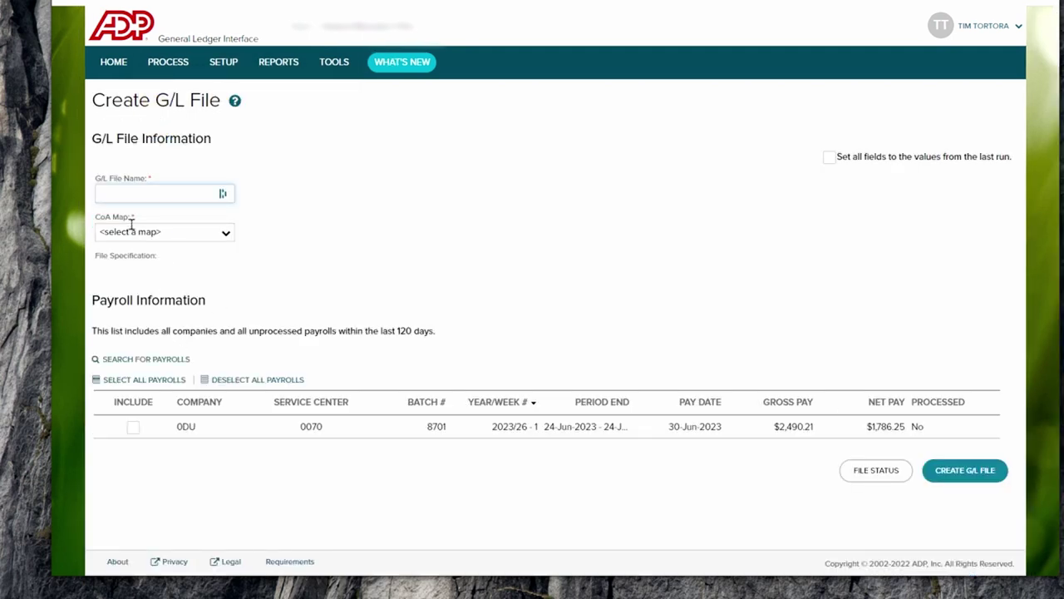
pyautogui.click(190, 232)
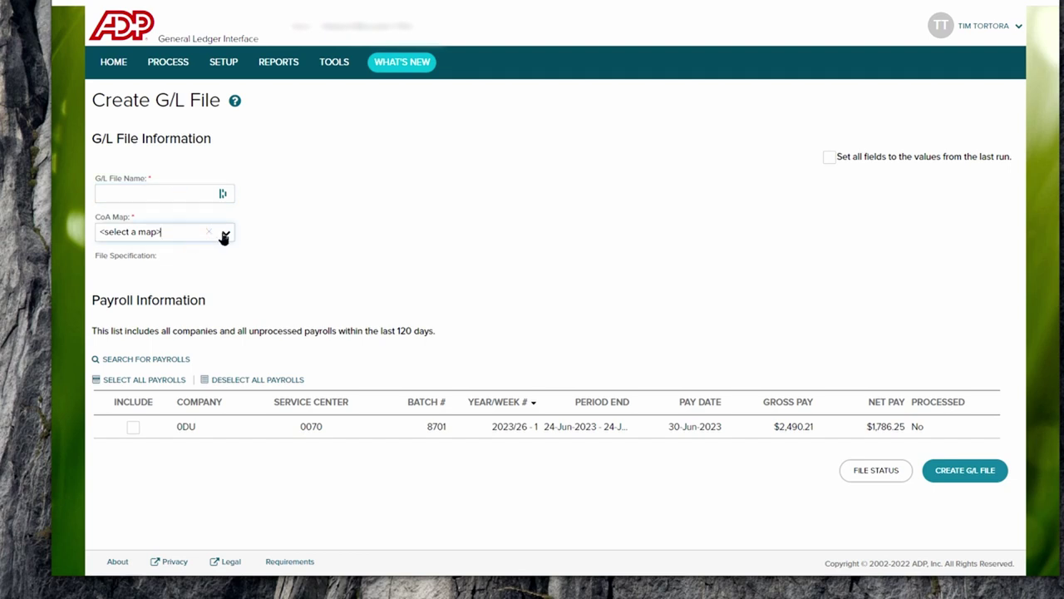
pyautogui.click(224, 237)
pyautogui.click(128, 268)
pyautogui.click(583, 191)
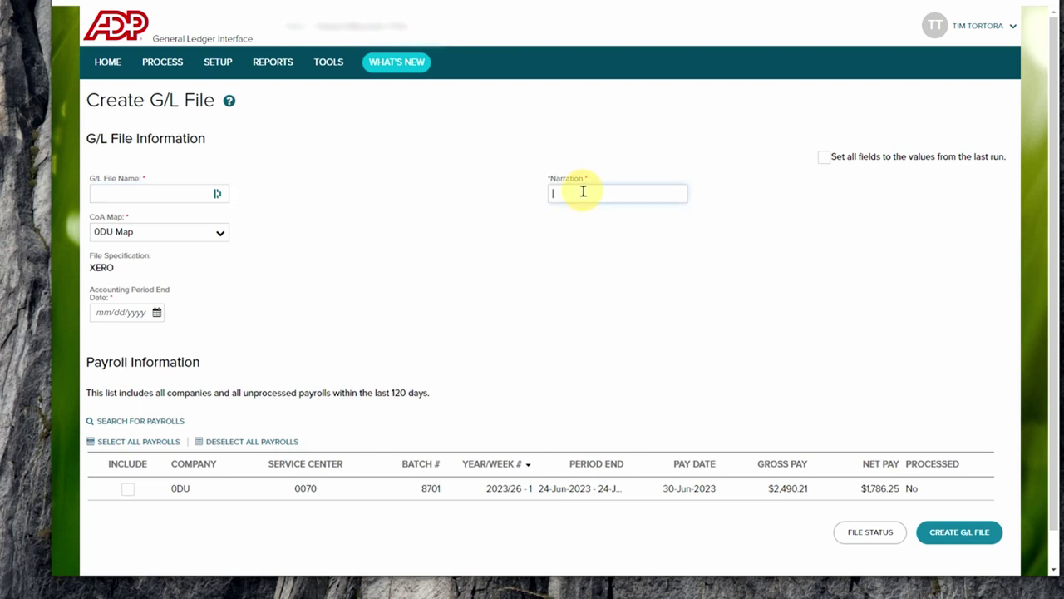
pyautogui.hotkey('ctrl', 'v')
pyautogui.press('Delete')
pyautogui.press('Delete')
pyautogui.write('P')
pyautogui.press('End')
pyautogui.press('BackSpace')
pyautogui.press('BackSpace')
pyautogui.press('BackSpace')
pyautogui.press('BackSpace')
pyautogui.click(167, 191)
pyautogui.hotkey('ctrl', 'v')
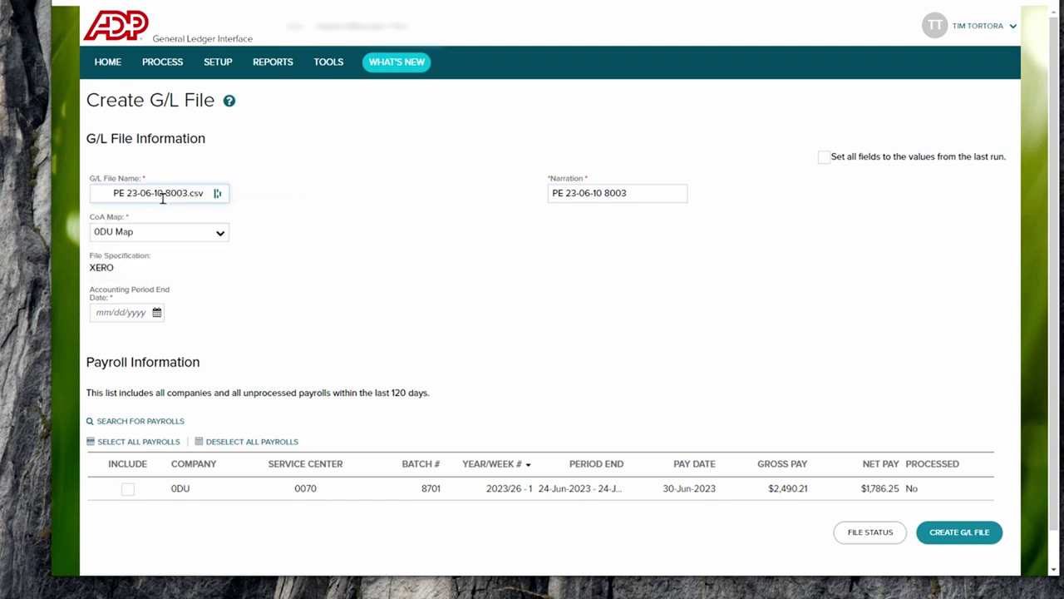
pyautogui.press('BackSpace')
pyautogui.press('BackSpace')
pyautogui.press('BackSpace')
pyautogui.press('Home')
pyautogui.press('Delete')
pyautogui.click(604, 193)
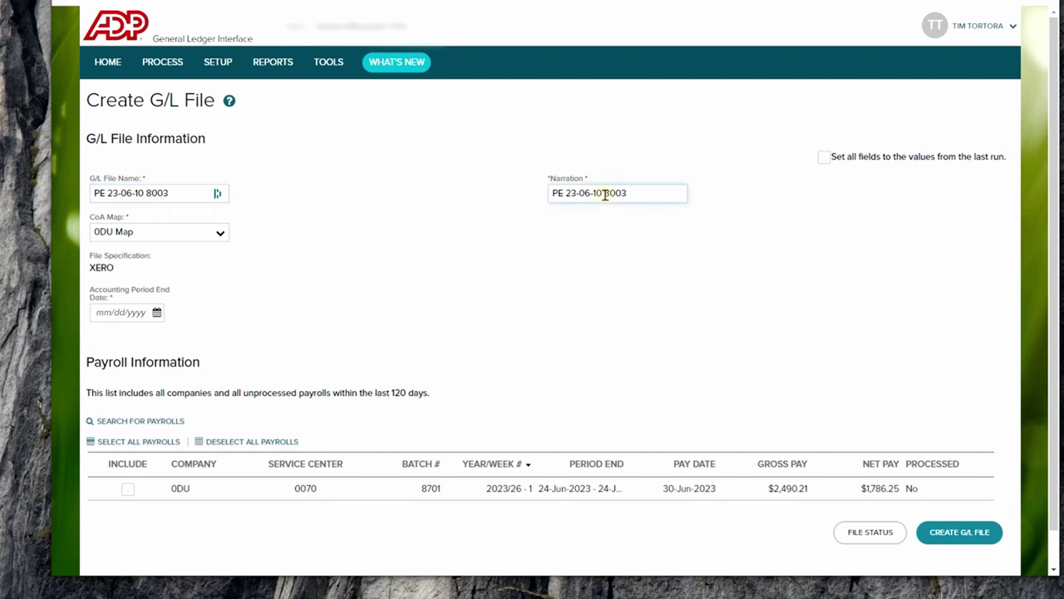
pyautogui.doubleClick(607, 192)
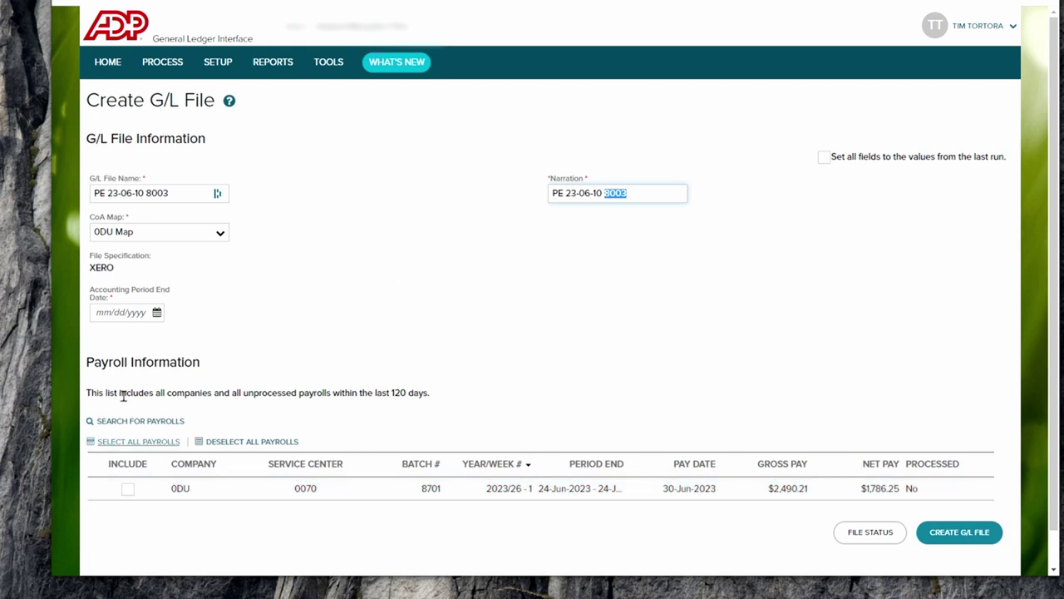
# Set period end to 6/10/2023, include the 0DU payroll, and submit the G/L file.
pyautogui.click(126, 311)
pyautogui.click(154, 315)
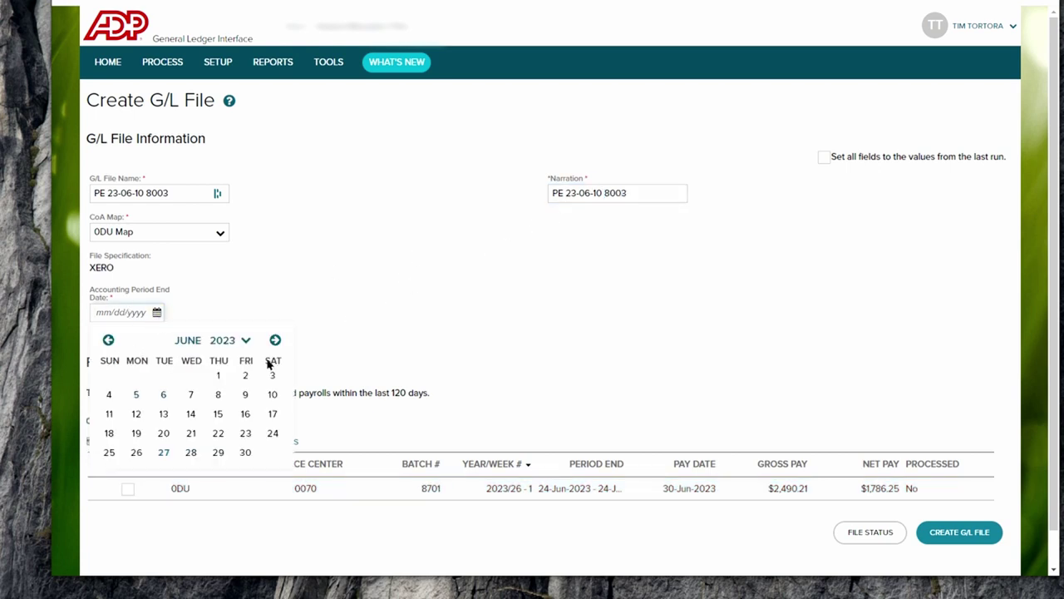
pyautogui.click(273, 400)
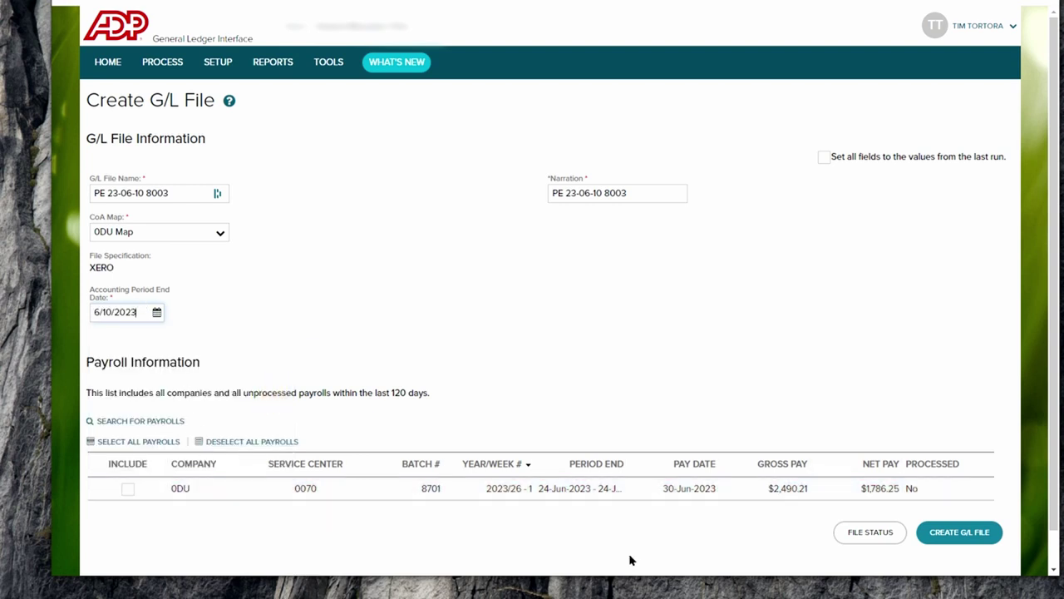
pyautogui.click(127, 489)
pyautogui.click(992, 532)
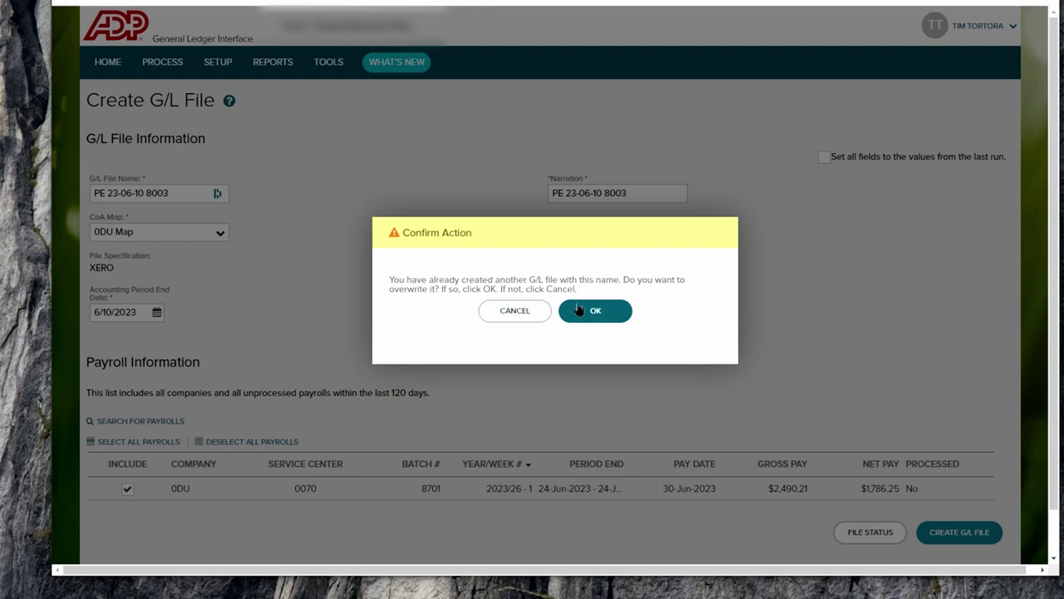
# Decline the overwrite and change the date in file name and narration to 23-06-24.
pyautogui.click(523, 316)
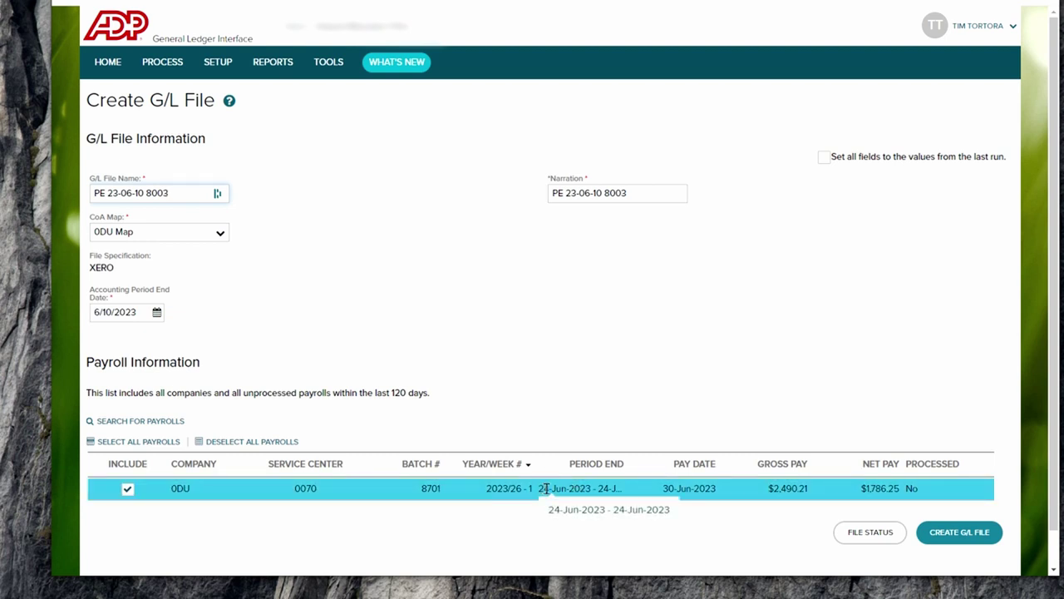
pyautogui.click(130, 198)
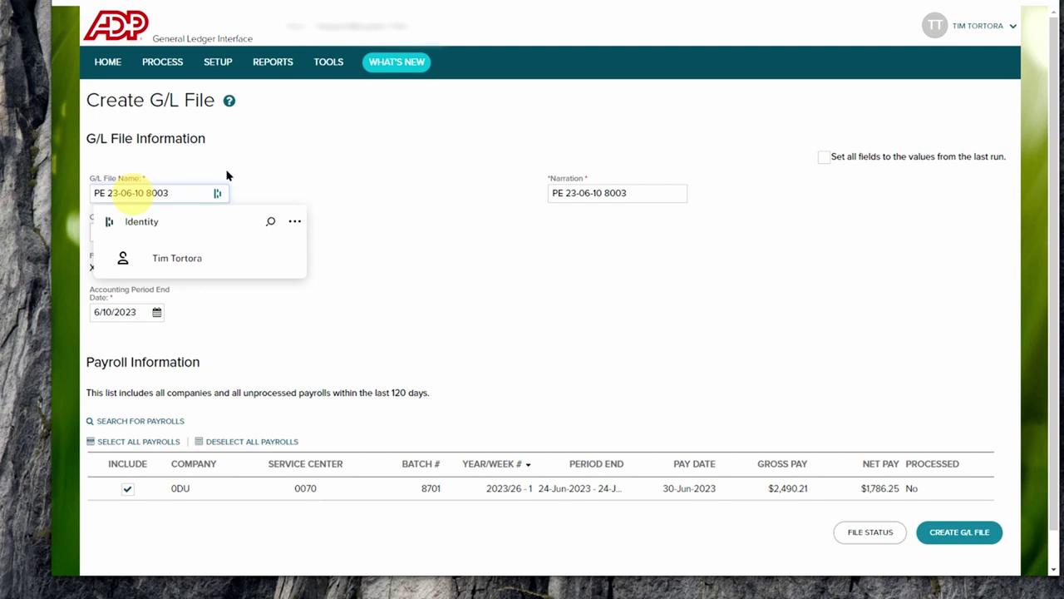
pyautogui.press('Delete')
pyautogui.press('Delete')
pyautogui.press('Delete')
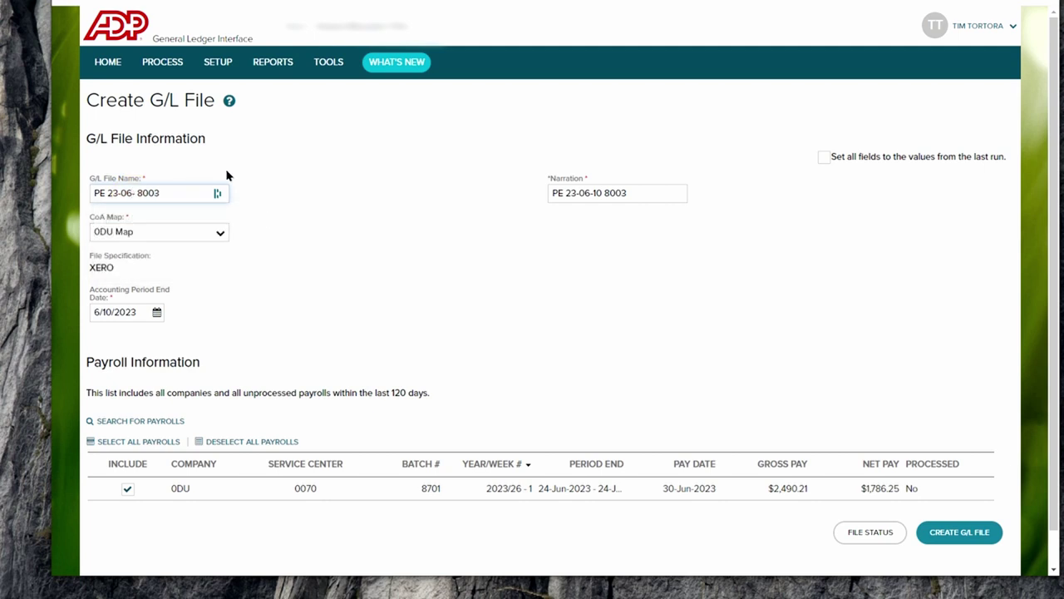
pyautogui.write('24')
pyautogui.press('Delete')
pyautogui.press('Delete')
pyautogui.press('Delete')
pyautogui.press('Delete')
pyautogui.click(600, 193)
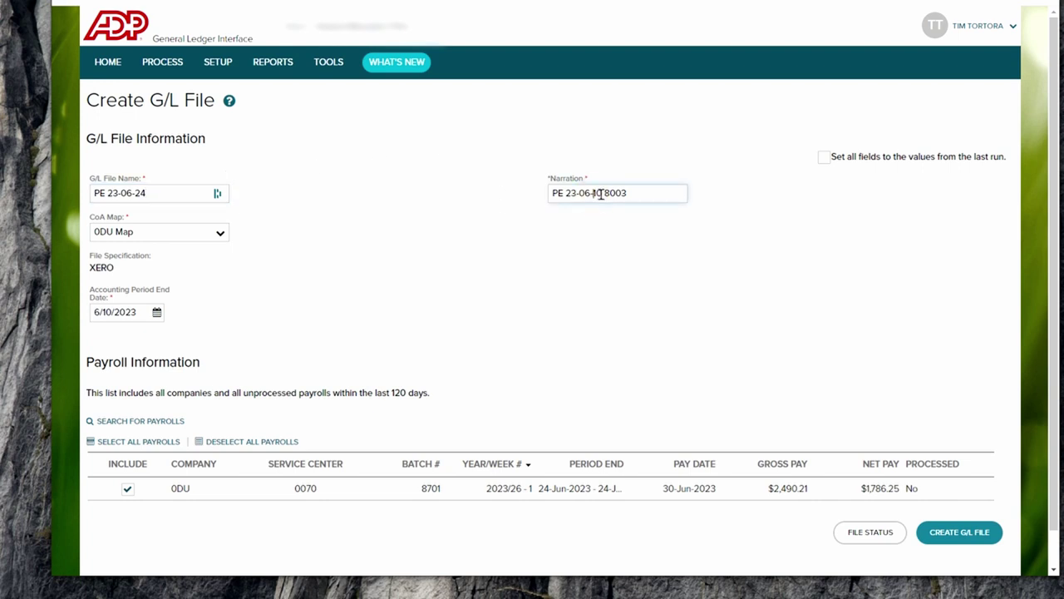
pyautogui.moveTo(595, 193); pyautogui.dragTo(677, 193)
pyautogui.press('BackSpace')
pyautogui.press('BackSpace')
pyautogui.write('4')
# Set period end to 6/24/2023, add batch 8701 to both names, and create the file.
pyautogui.click(156, 314)
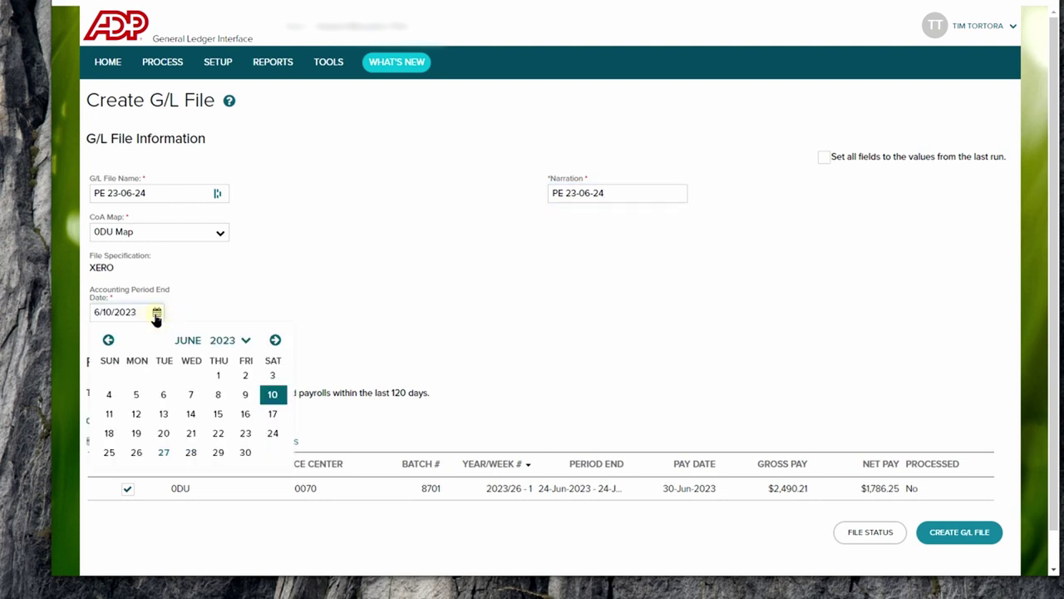
pyautogui.click(273, 434)
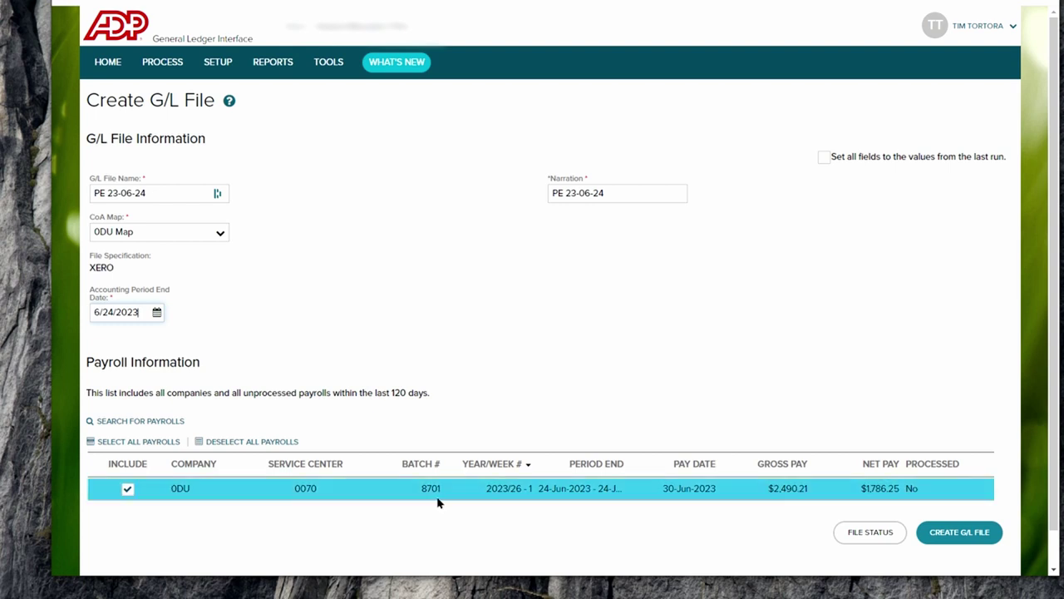
pyautogui.click(159, 192)
pyautogui.write('8701')
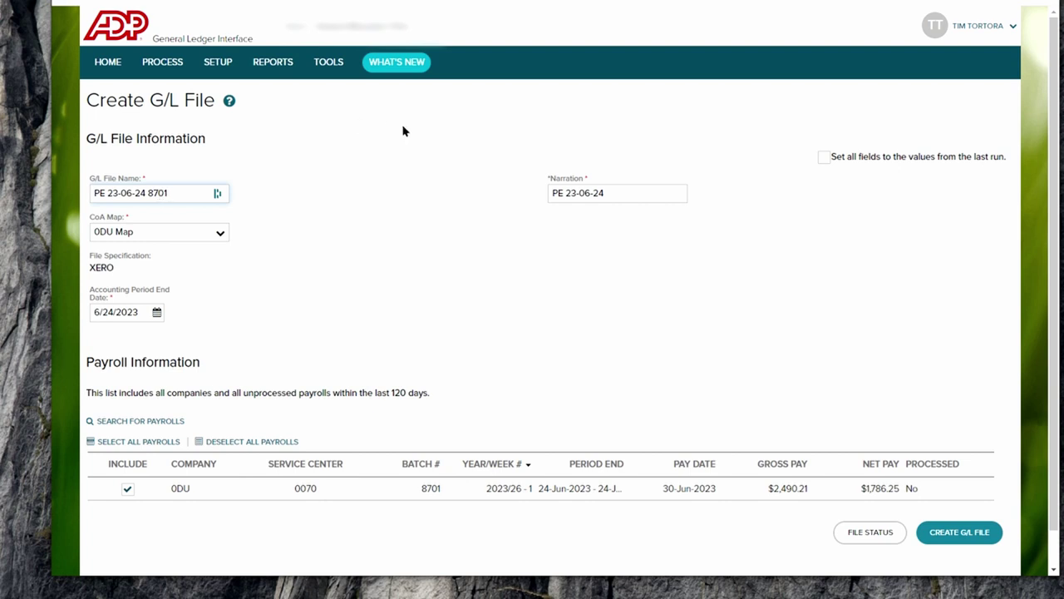
pyautogui.click(622, 194)
pyautogui.write('8701')
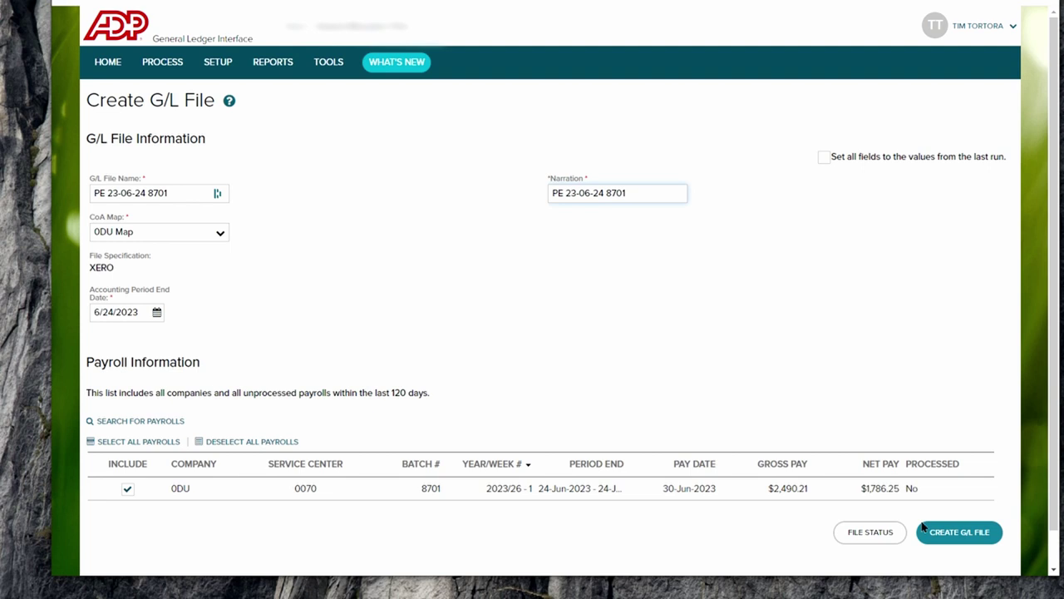
pyautogui.click(965, 534)
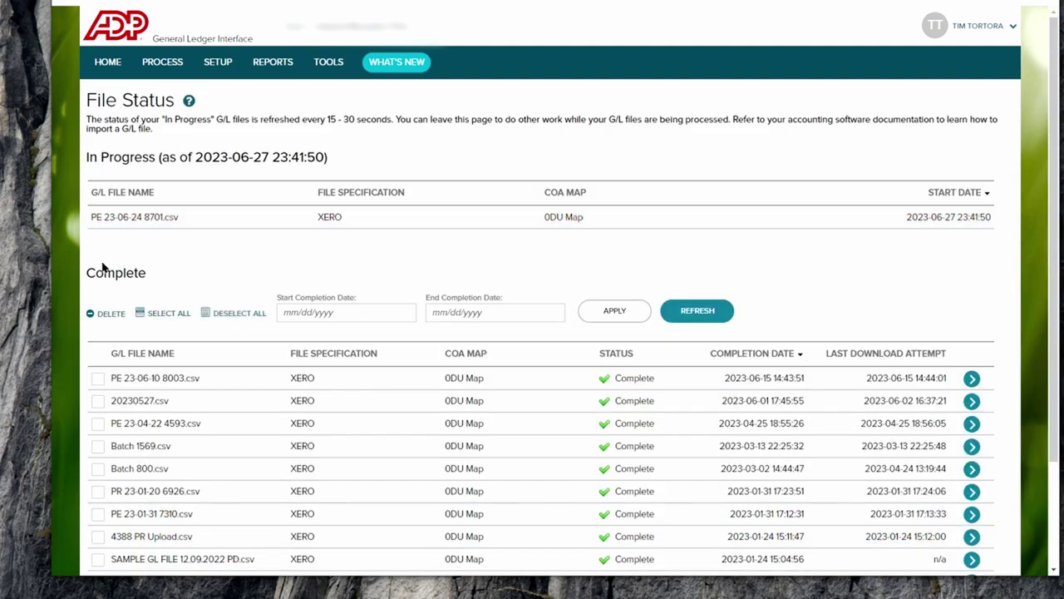
# Watch File Status until PE 23-06-24 8701.csv turns Complete, then tick its row.
pyautogui.click(162, 61)
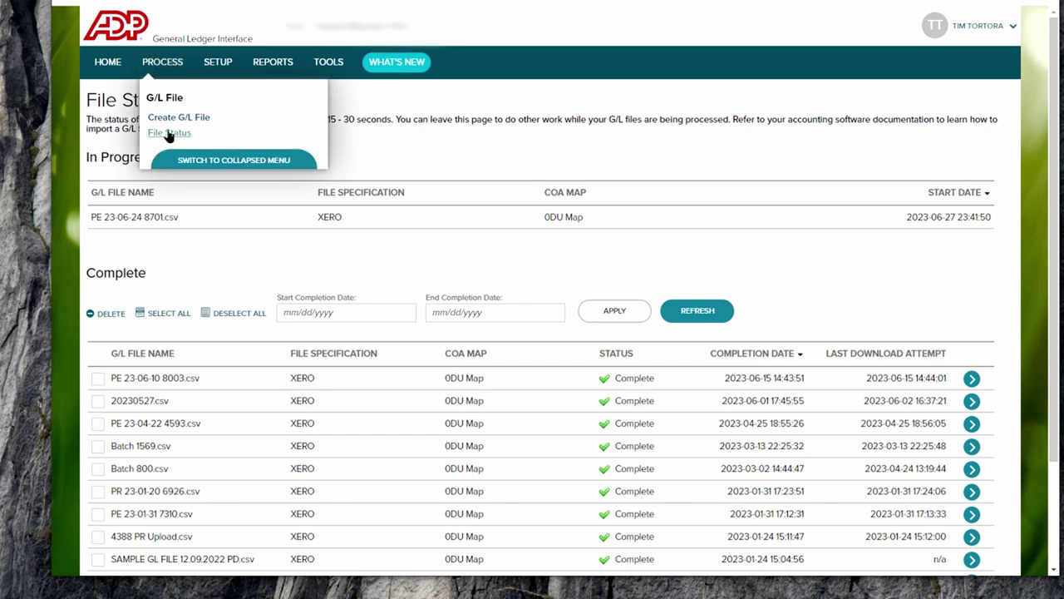
pyautogui.click(188, 225)
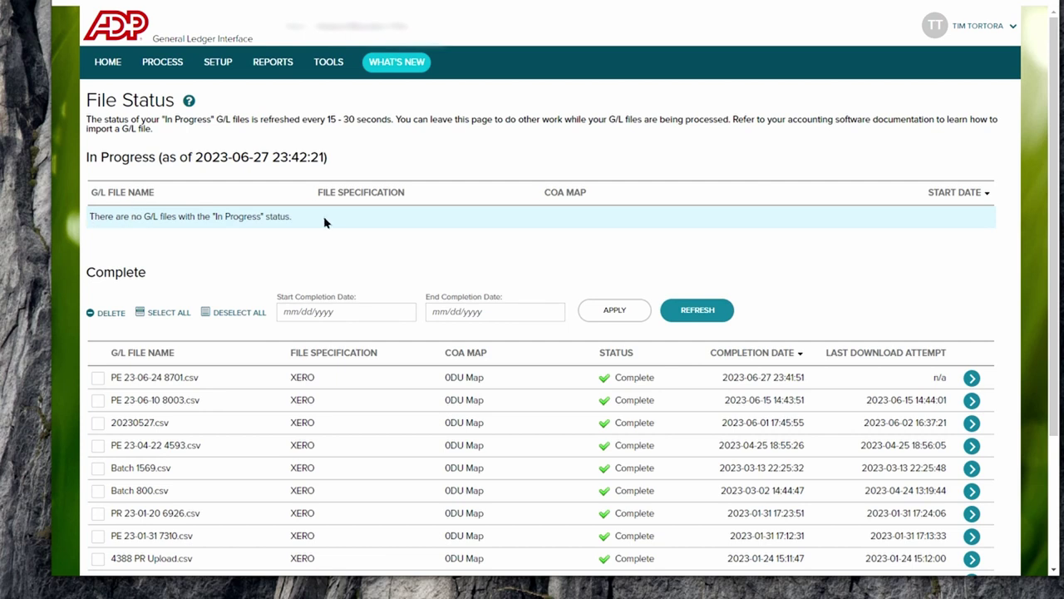
pyautogui.click(98, 379)
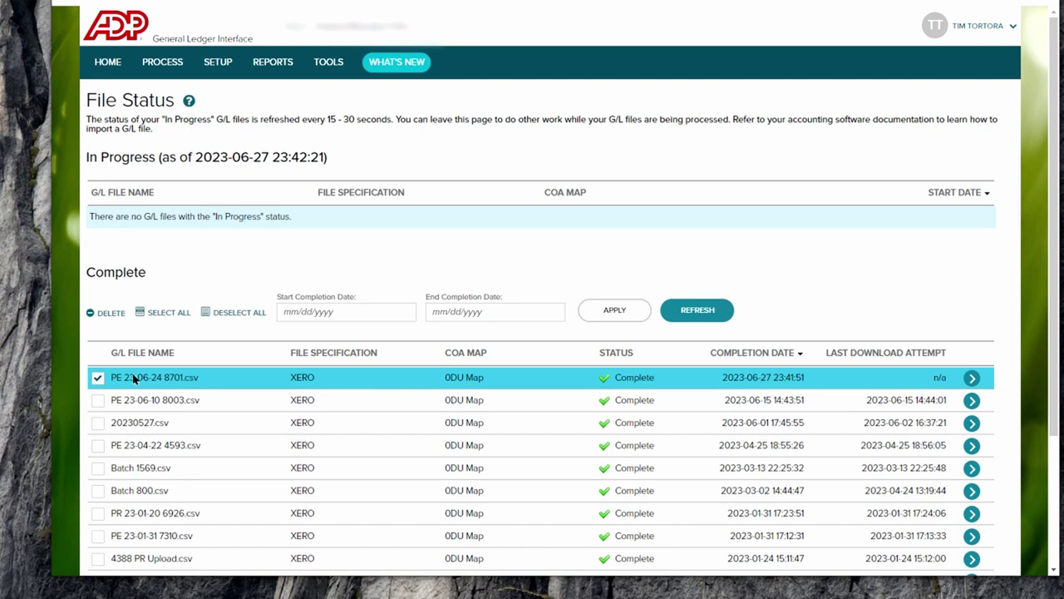
# Download PE 23-06-24 8701.csv from its row's action menu and save it to 00 Batch.
pyautogui.click(97, 378)
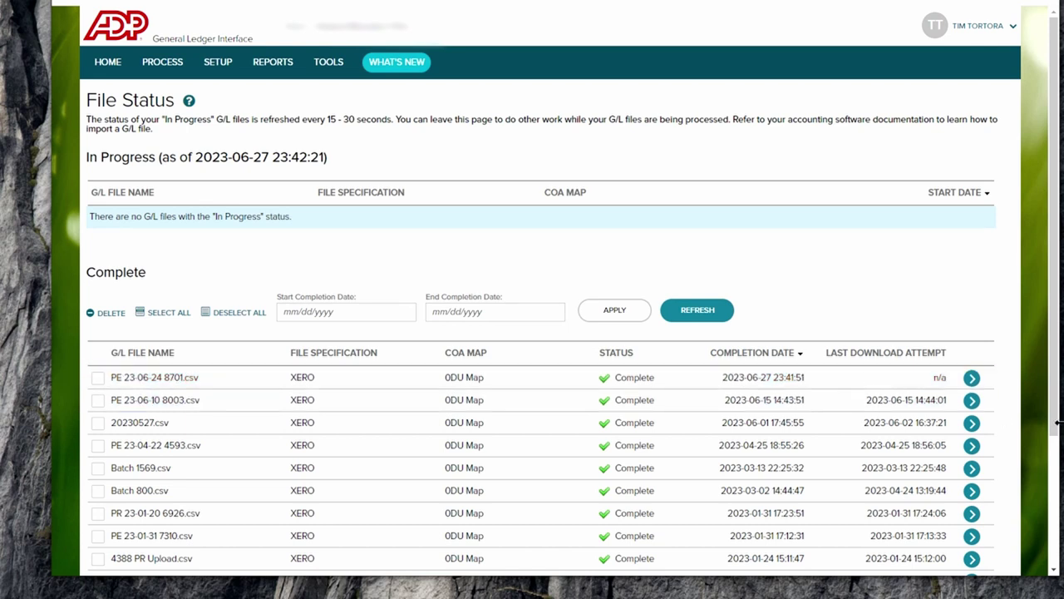
pyautogui.click(971, 379)
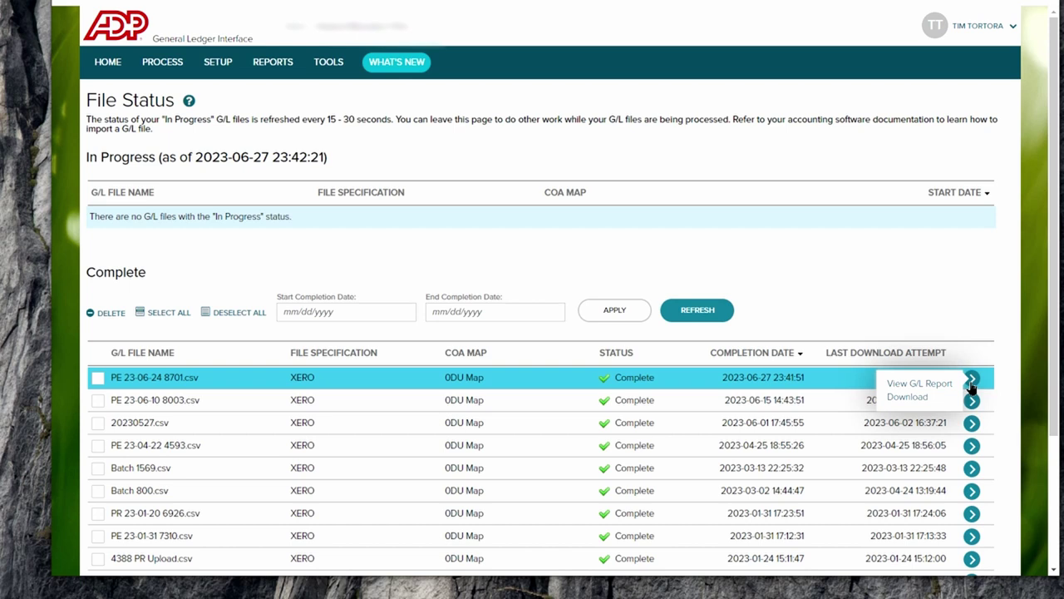
pyautogui.click(913, 397)
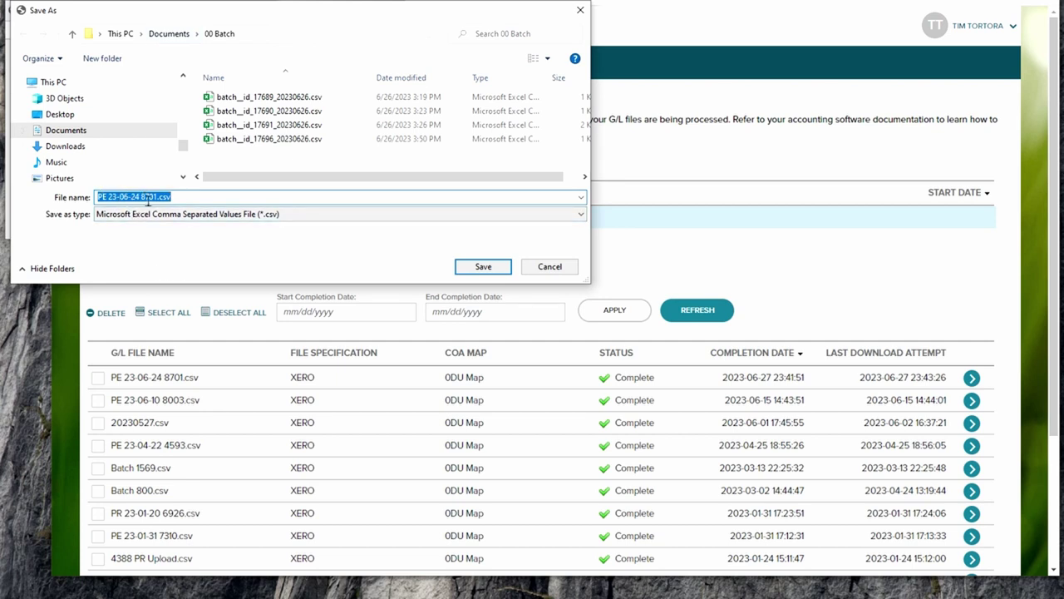
pyautogui.click(483, 267)
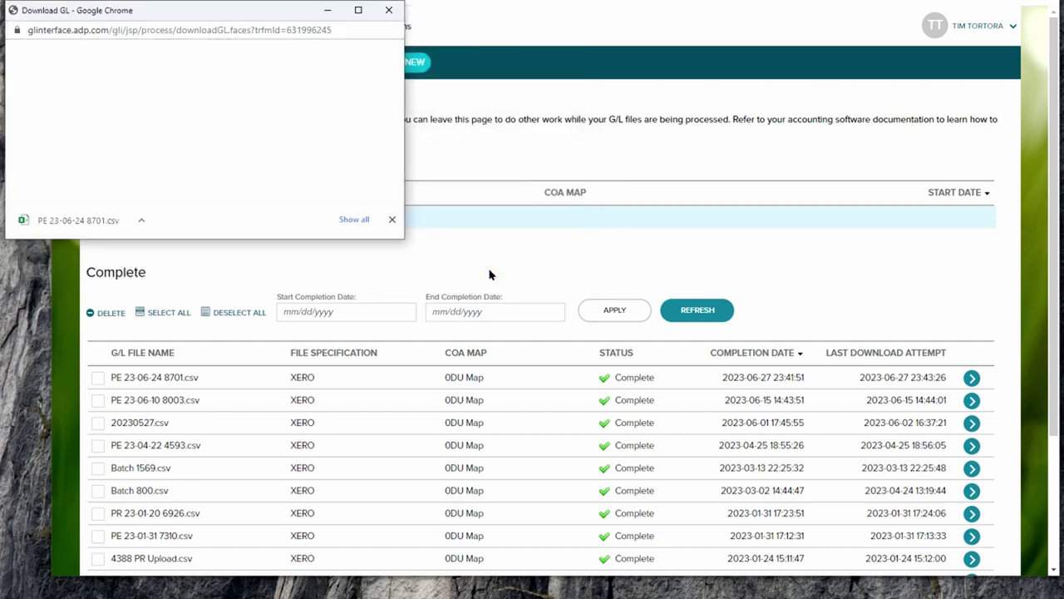
pyautogui.click(396, 16)
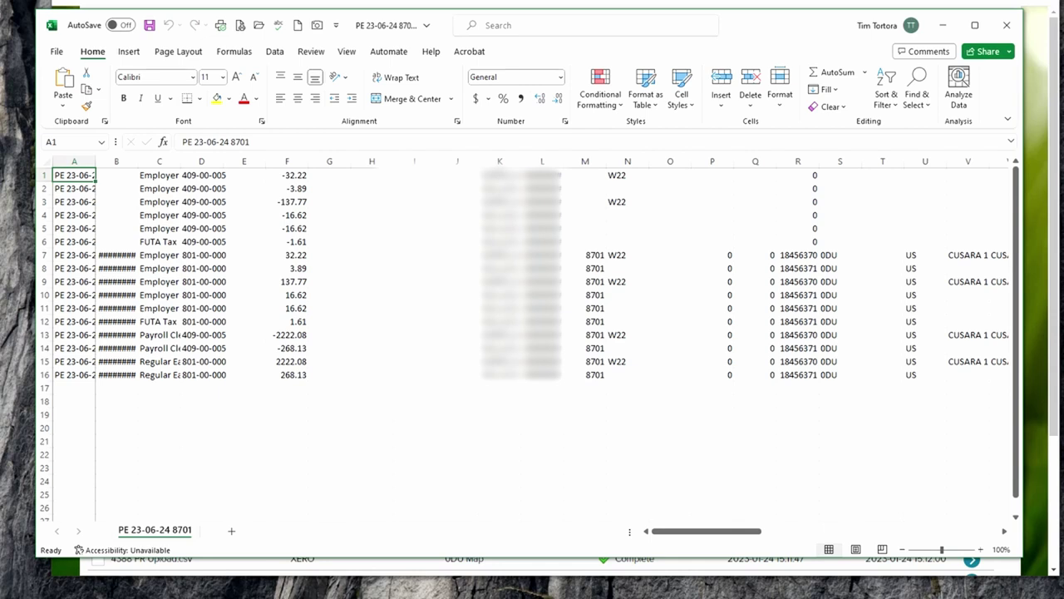
# Autofit column A, review columns B–L and N, then close the Excel workbook.
pyautogui.doubleClick(95, 160)
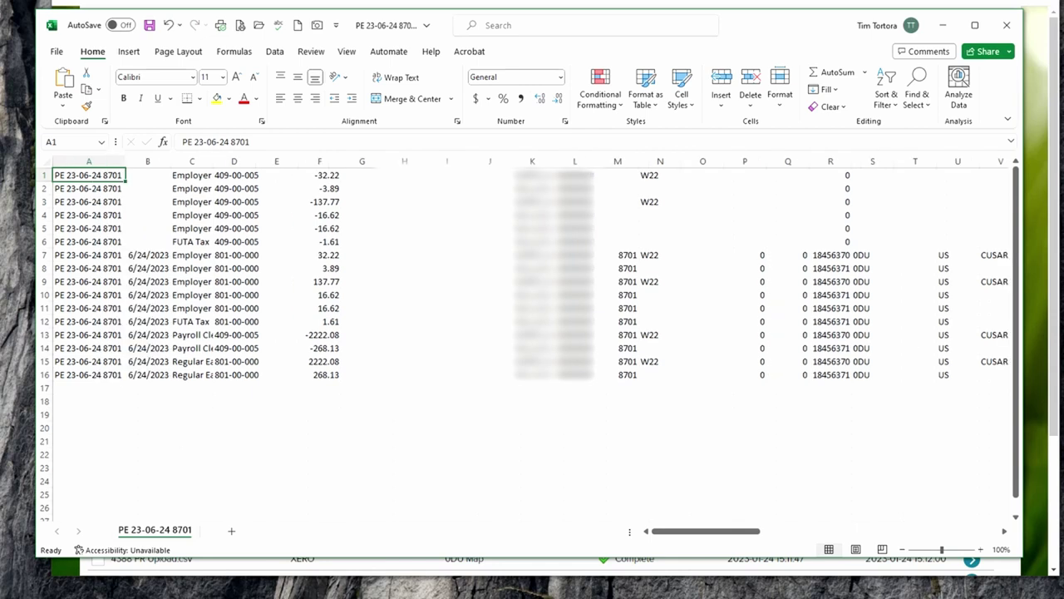
pyautogui.click(89, 160)
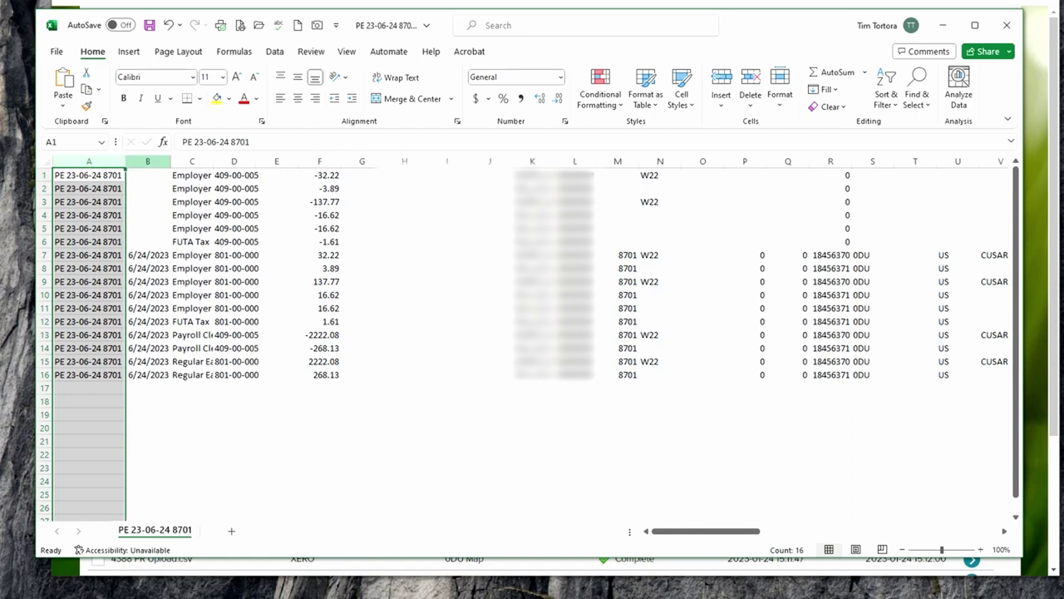
pyautogui.moveTo(147, 160); pyautogui.dragTo(577, 136)
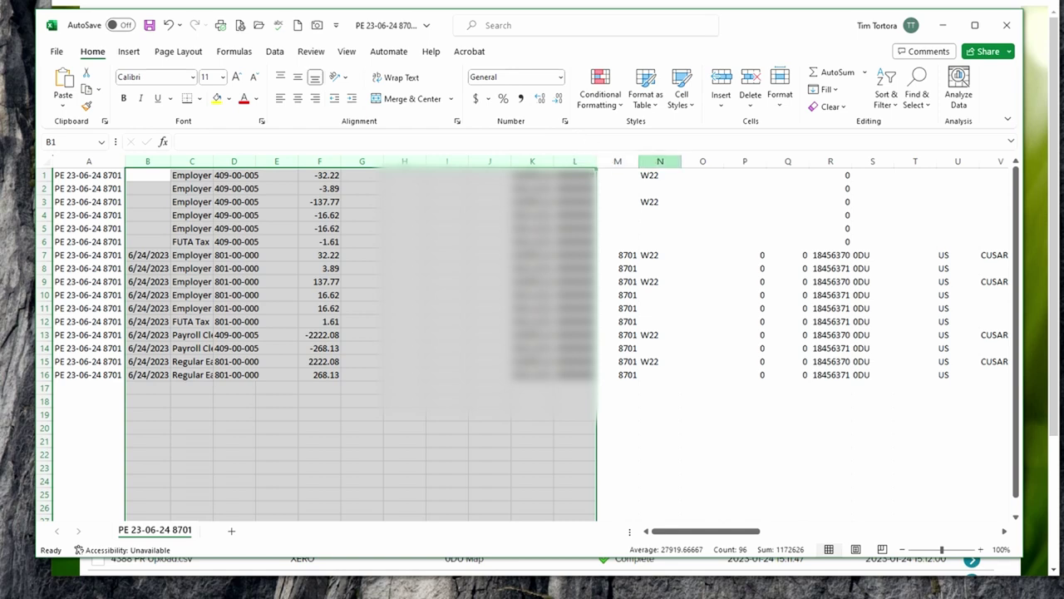
pyautogui.click(660, 160)
pyautogui.click(490, 241)
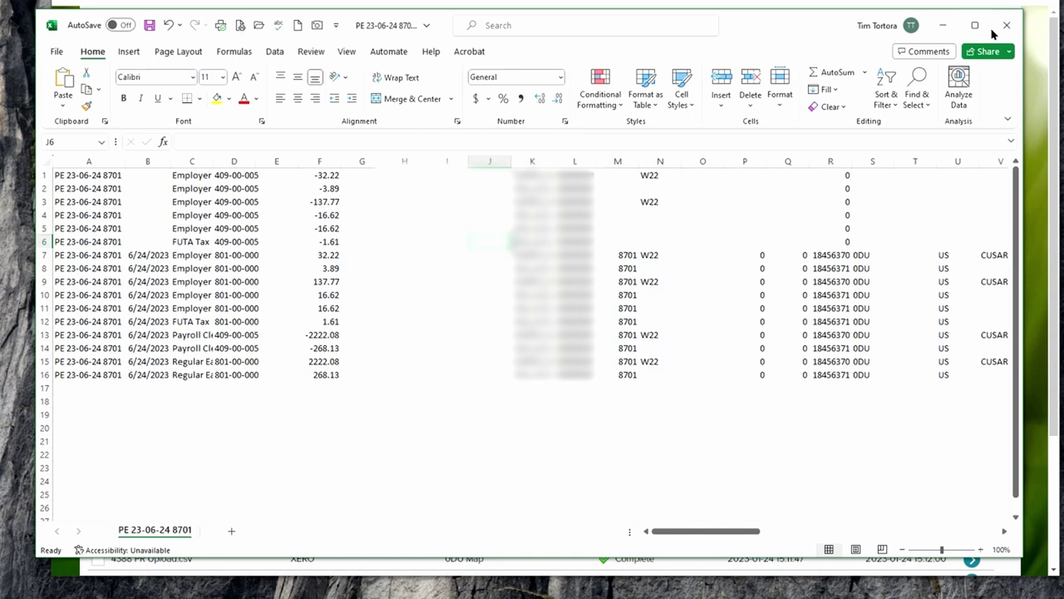
pyautogui.click(1005, 26)
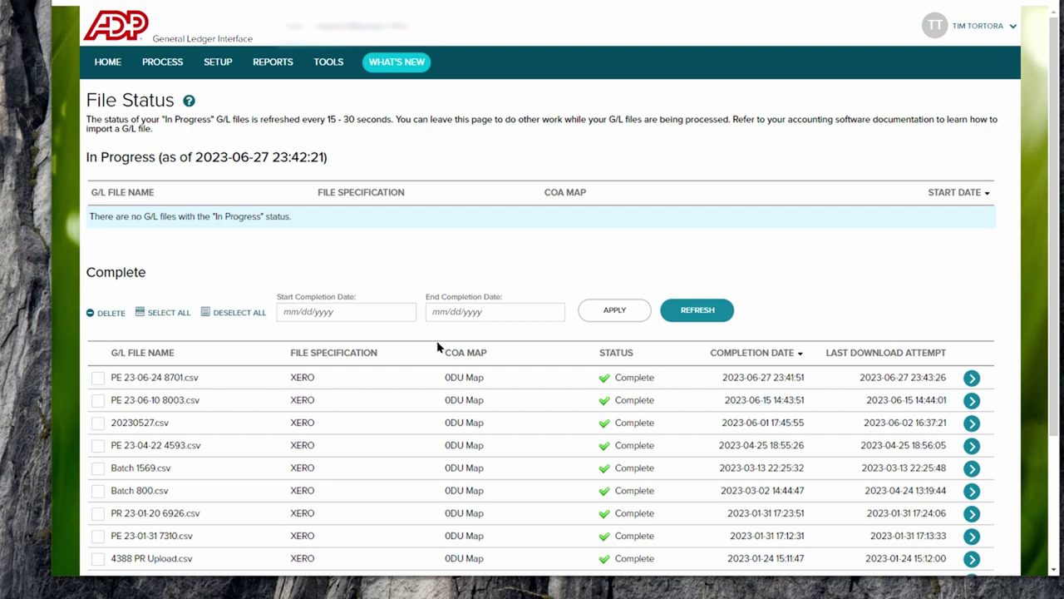